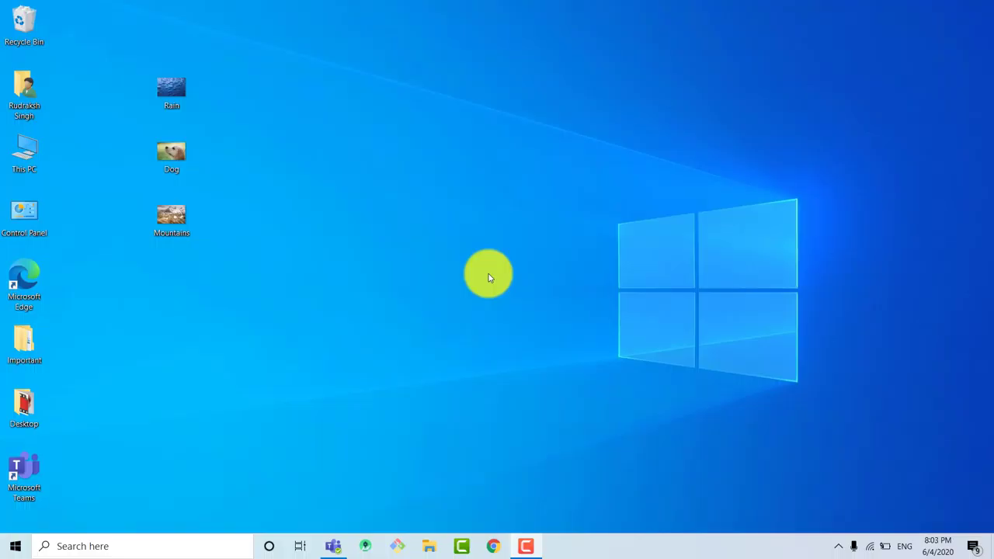
pyautogui.moveTo(167, 94); pyautogui.dragTo(424, 148)
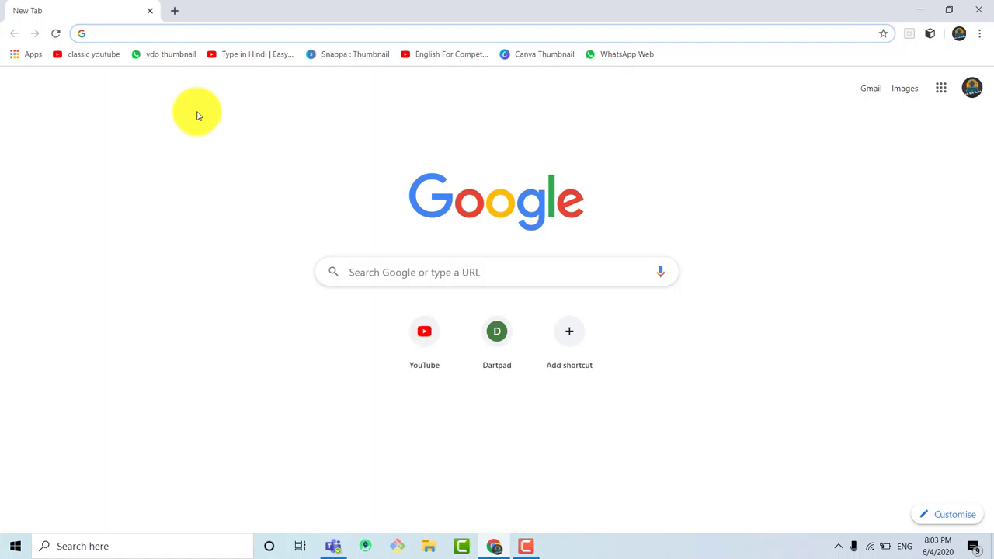
pyautogui.write('www.p')
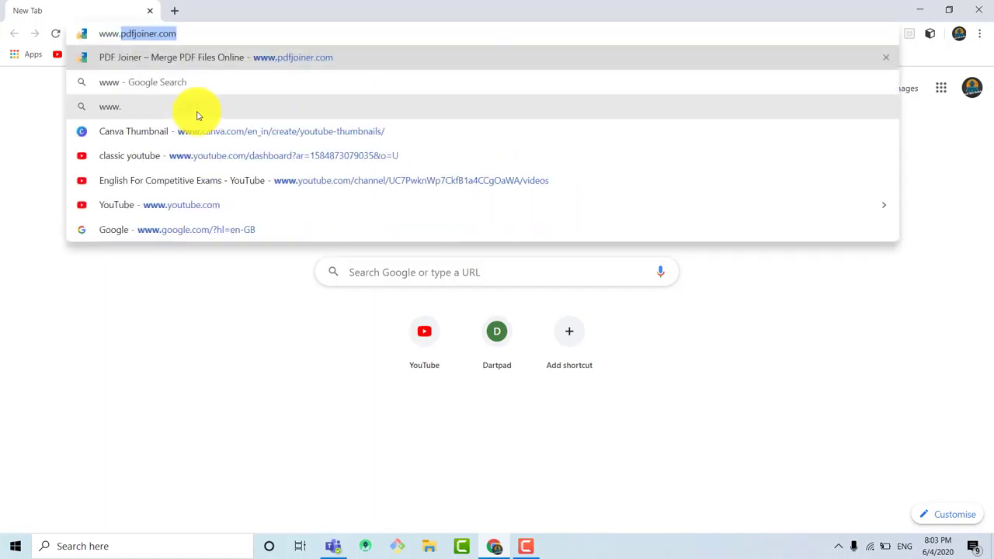
pyautogui.write('dfjoi')
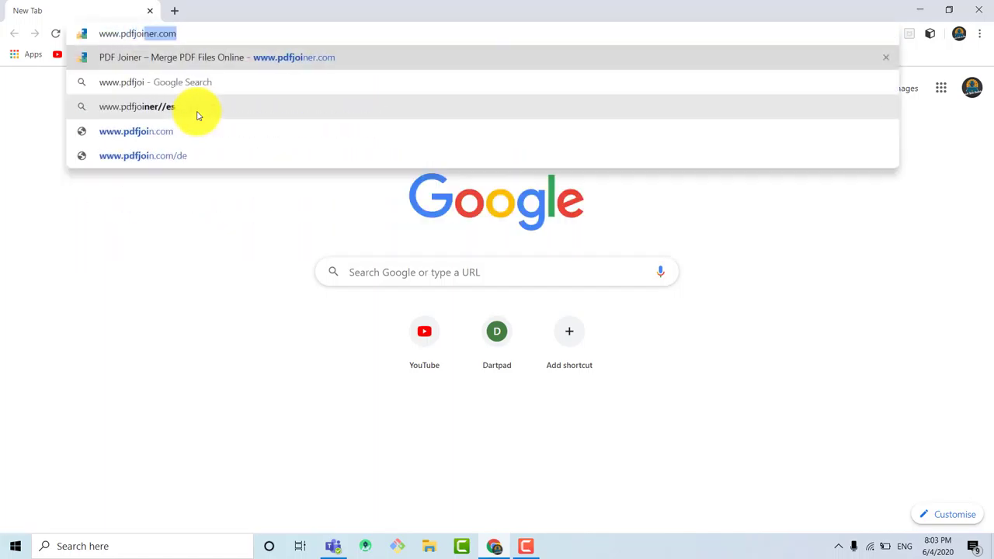
pyautogui.write('ner.com')
pyautogui.press('Return')
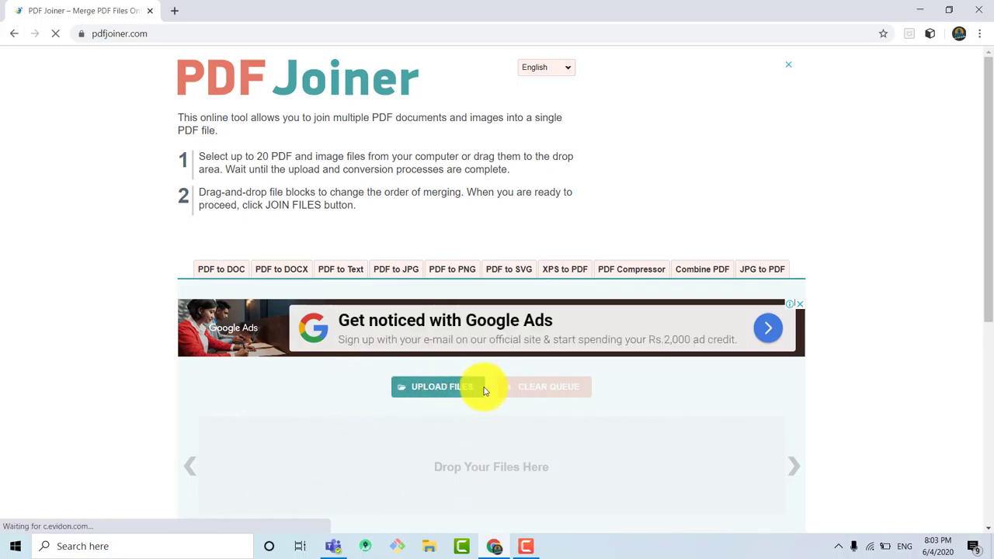
# Step: Upload Rain.jpg to PDF Joiner through the file picker
pyautogui.click(404, 398)
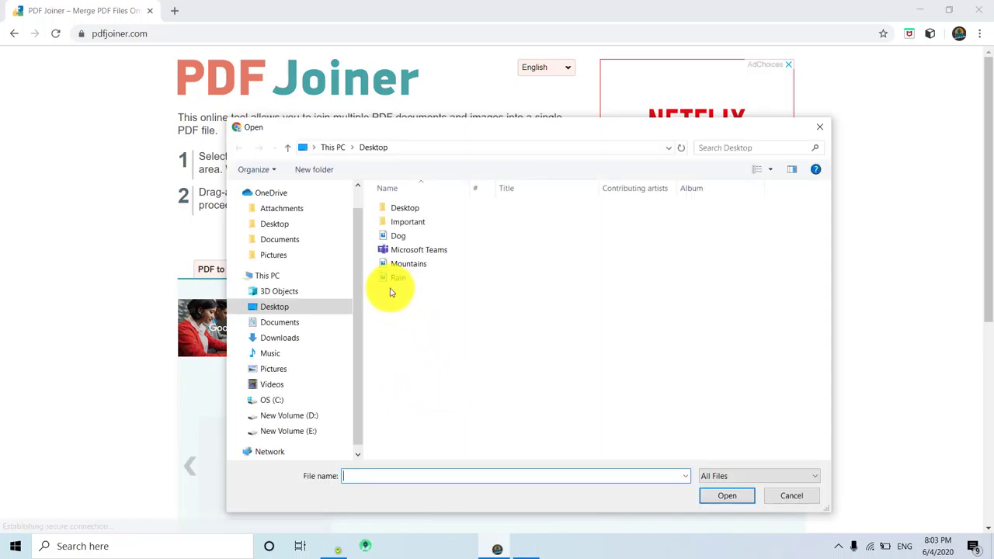
pyautogui.doubleClick(401, 279)
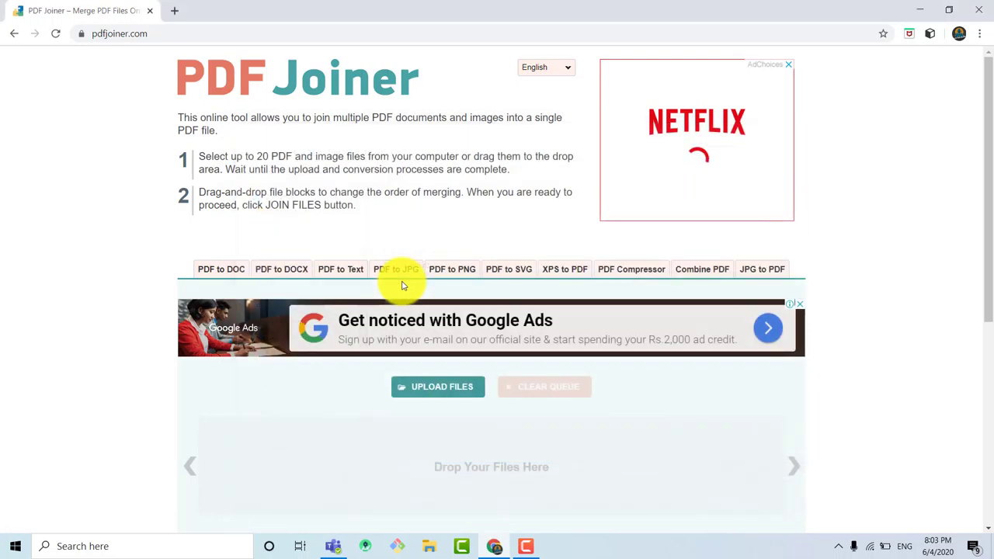
pyautogui.scroll(-1, 990, 264)
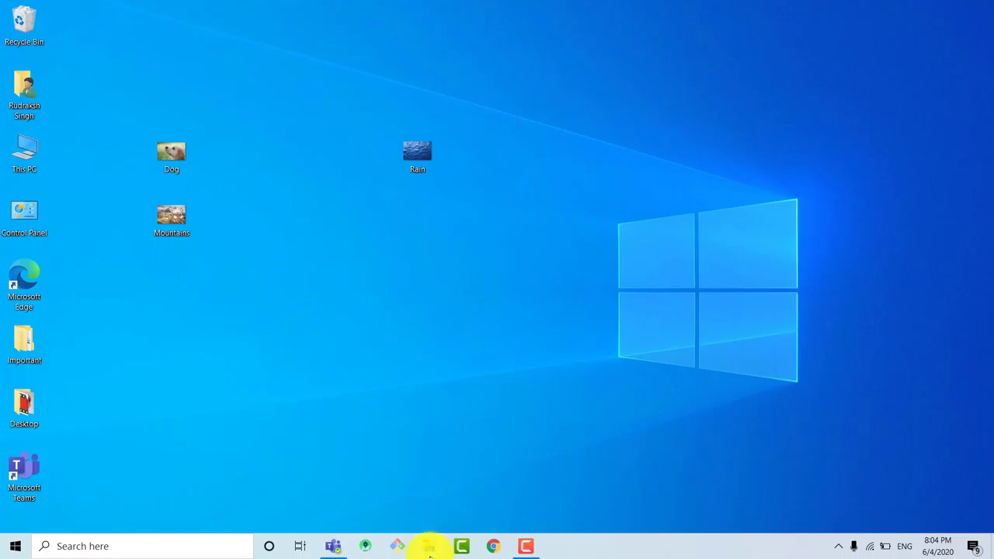
# Step: Rename the downloaded pdfjoiner PDF in Downloads to 'Rain' and close Explorer
pyautogui.click(429, 548)
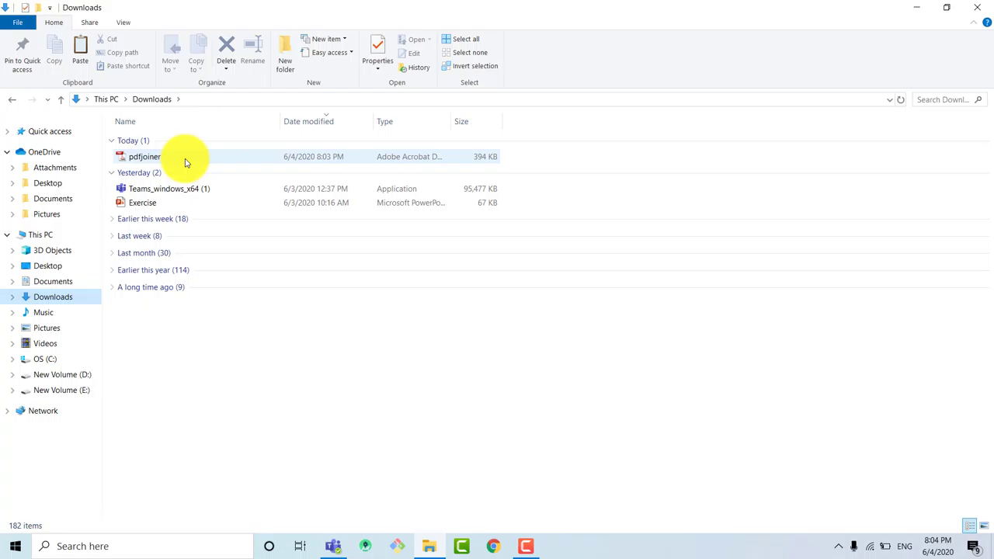
pyautogui.click(128, 159)
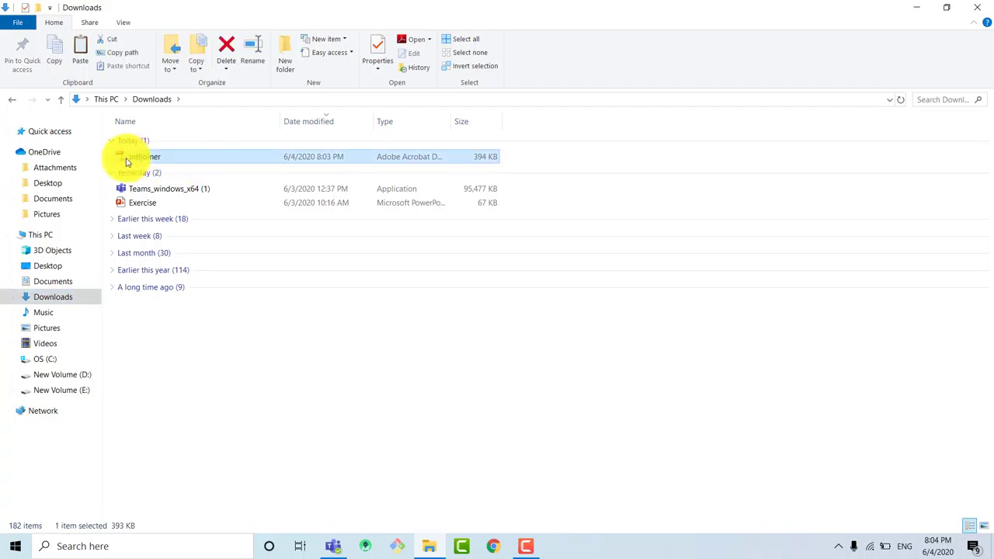
pyautogui.rightClick(126, 160)
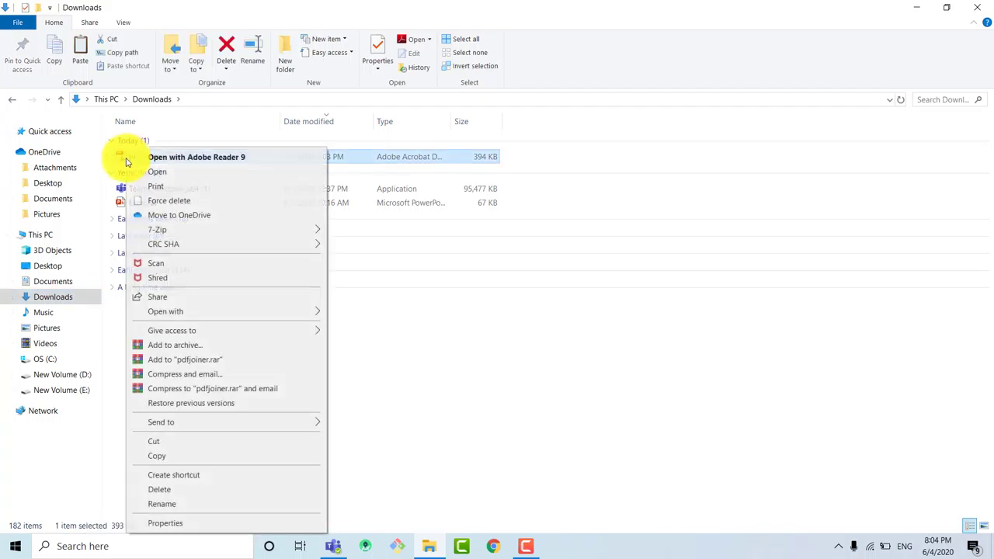
pyautogui.click(222, 506)
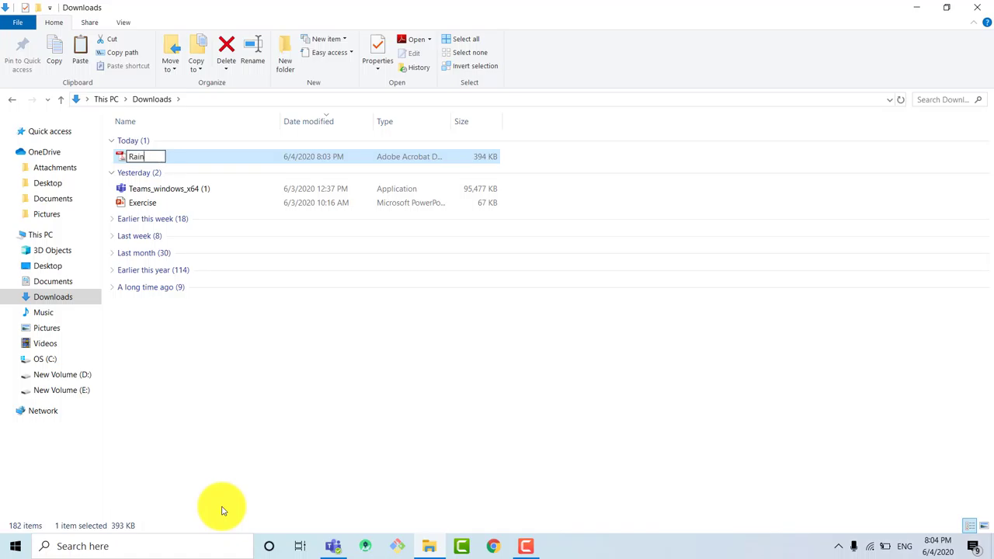
pyautogui.write('Rain')
pyautogui.click(219, 407)
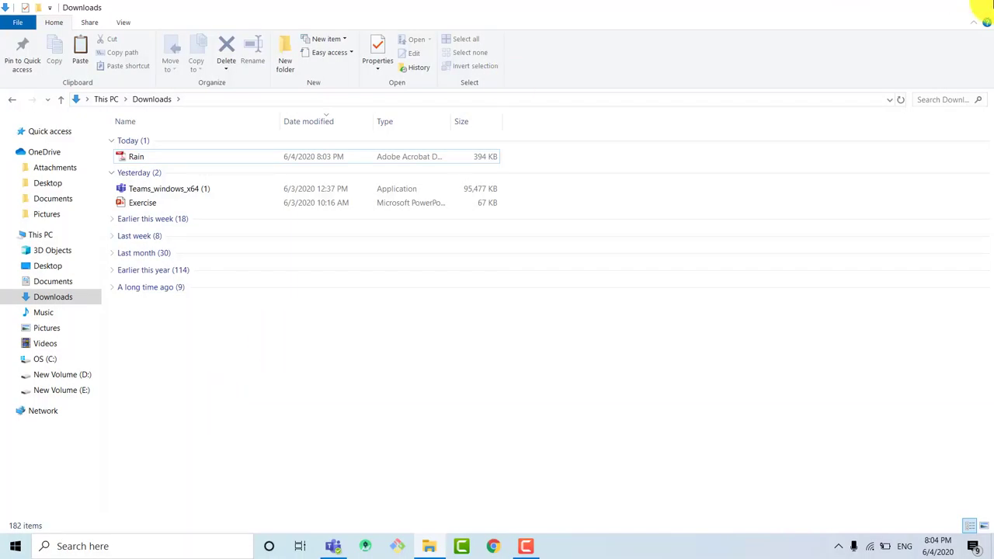
pyautogui.click(984, 6)
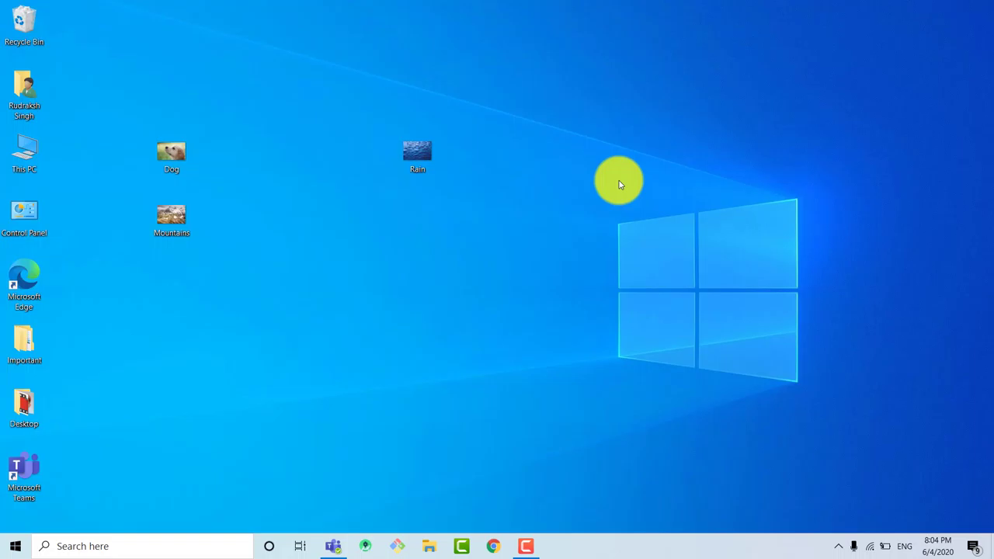
# Step: Stack the Rain, Dog and Mountains icons atop the second desktop column, in that order
pyautogui.moveTo(424, 160); pyautogui.dragTo(184, 121)
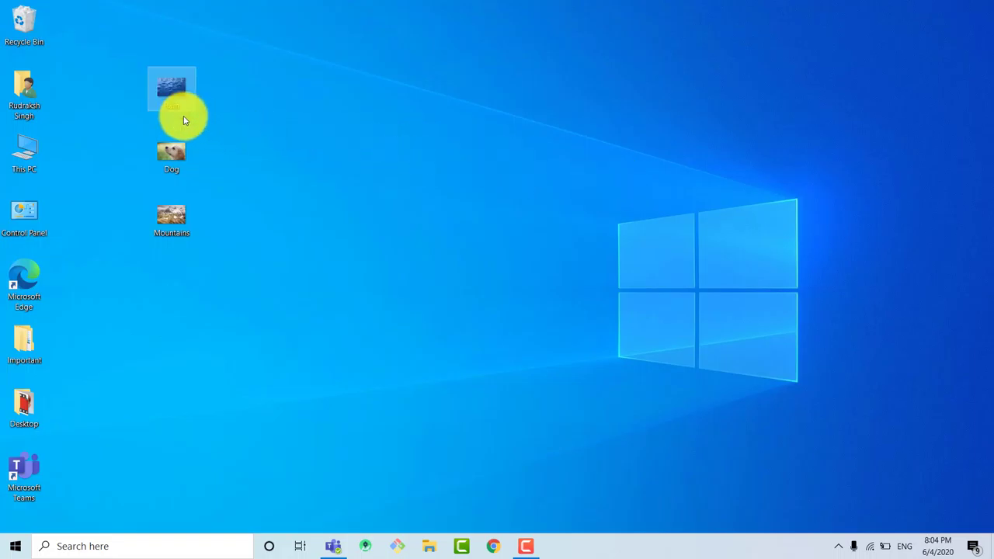
pyautogui.moveTo(155, 34); pyautogui.dragTo(186, 87)
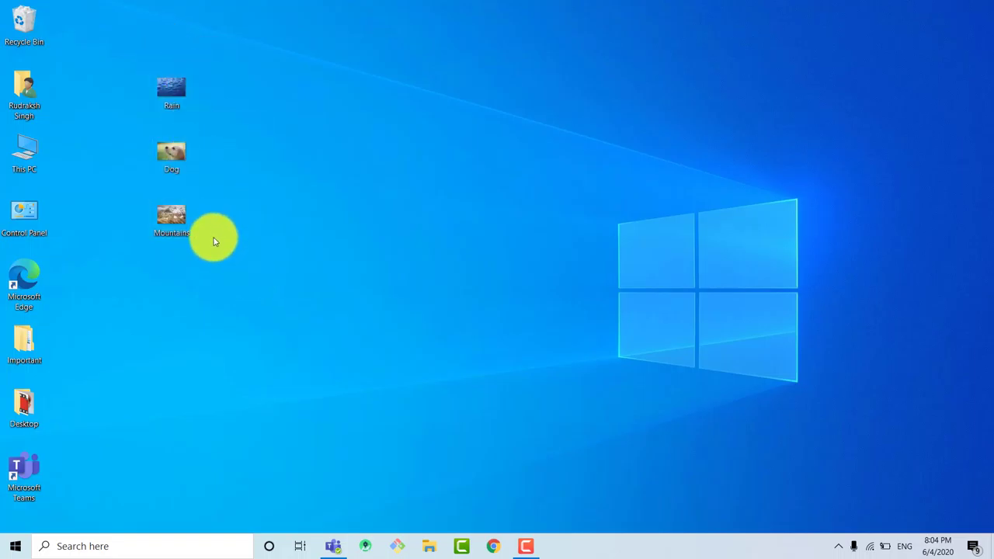
pyautogui.moveTo(177, 95); pyautogui.dragTo(206, 13)
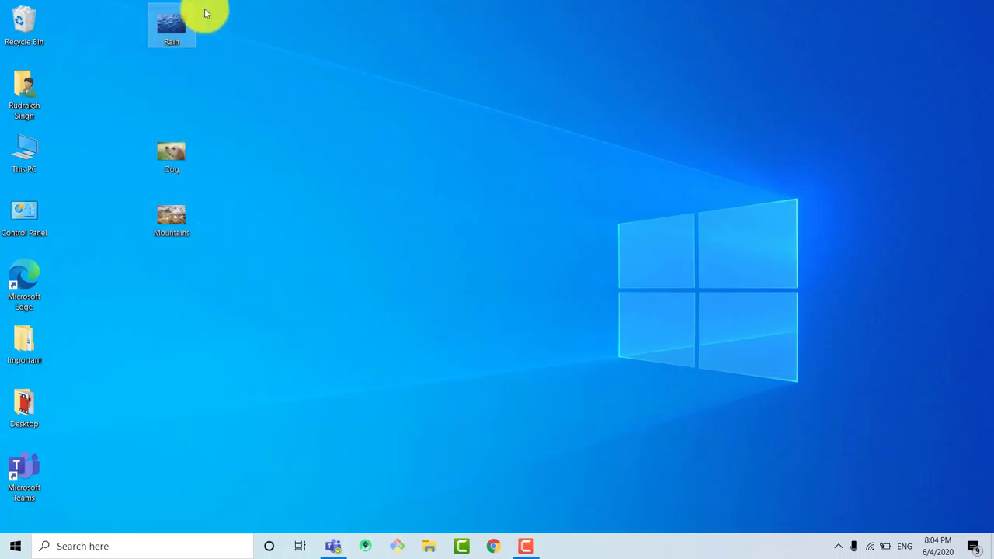
pyautogui.moveTo(174, 153); pyautogui.dragTo(174, 86)
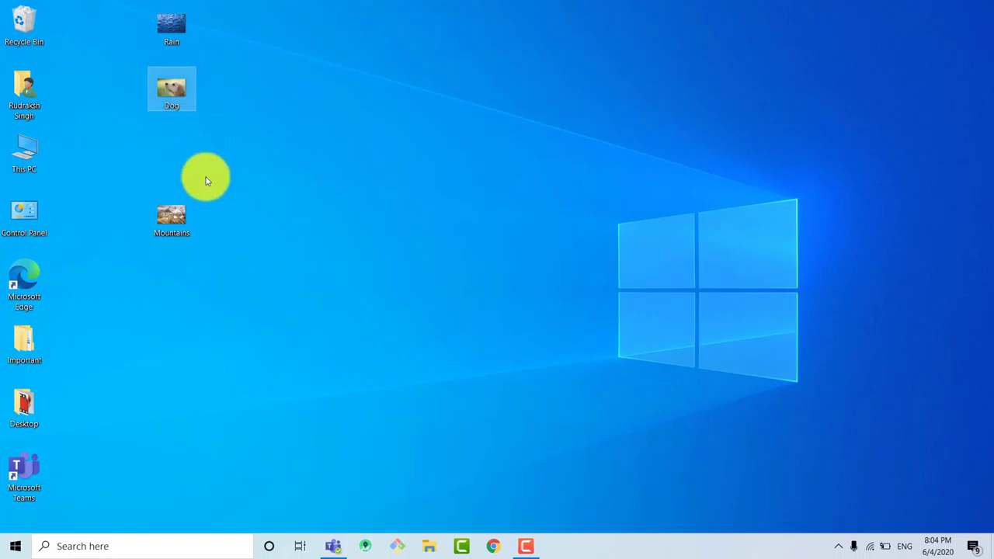
pyautogui.moveTo(172, 219); pyautogui.dragTo(222, 148)
pyautogui.click(226, 152)
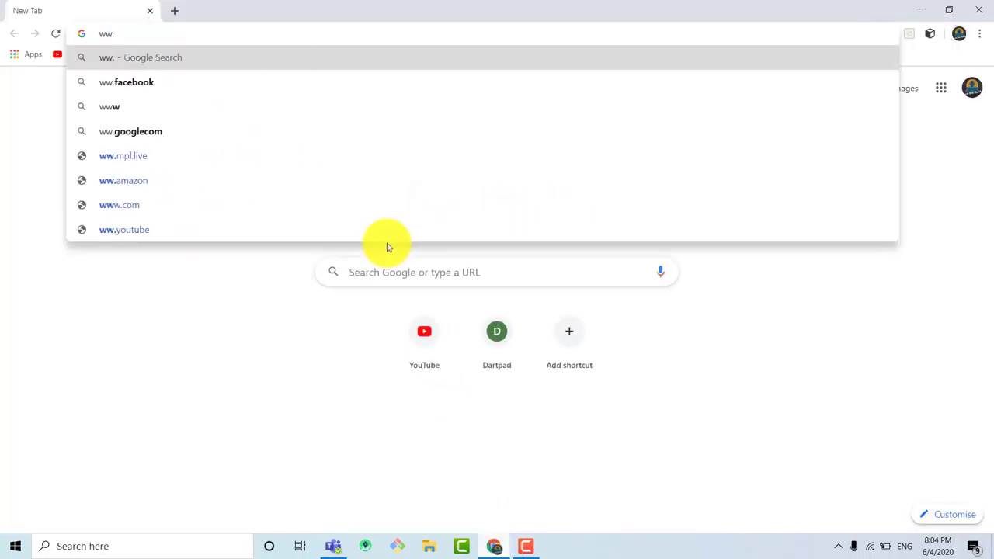
# Step: Reopen pdfjoiner.com and add Rain.jpg to the upload queue
pyautogui.write('p')
pyautogui.press('Return')
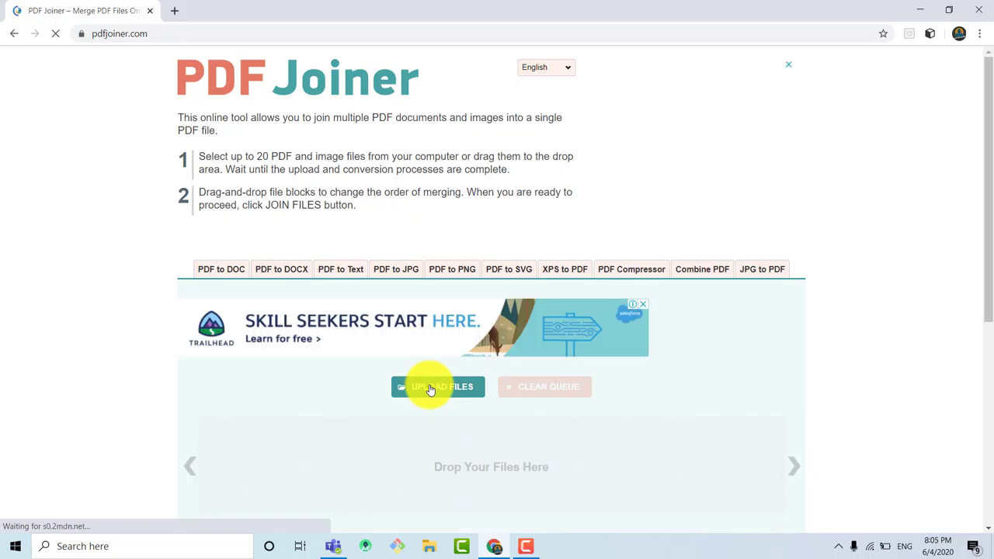
pyautogui.click(431, 388)
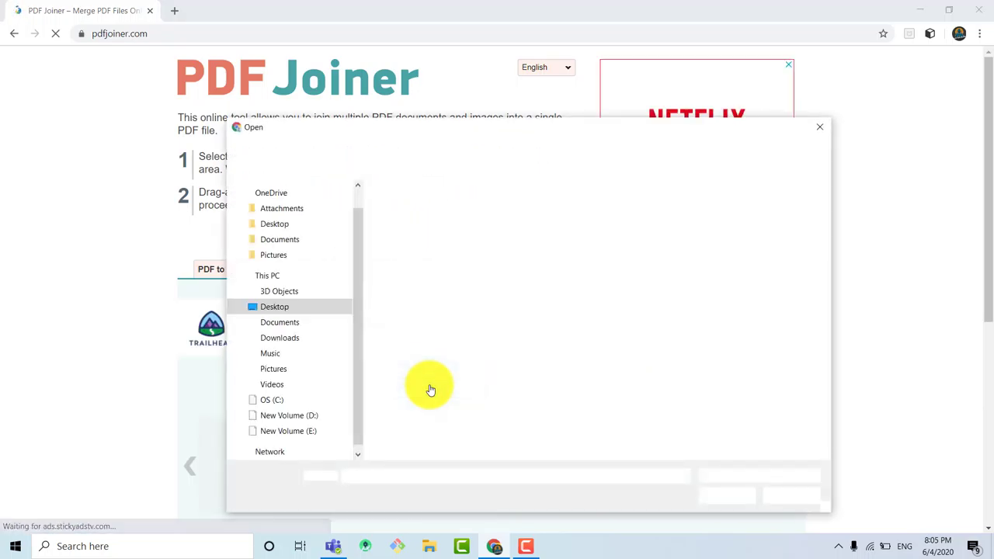
pyautogui.doubleClick(395, 278)
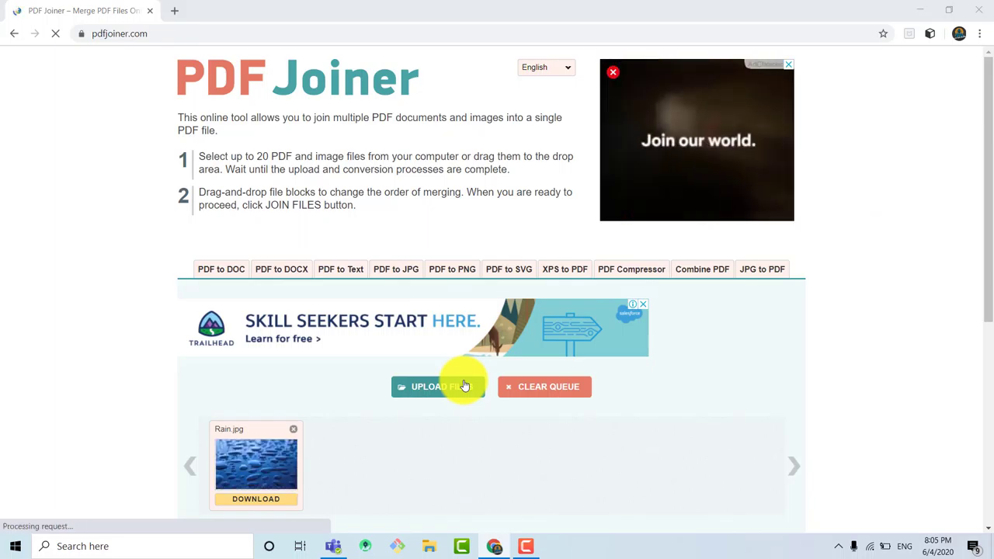
# Step: Add Dog.jpg and then Mountains.jpg to the upload queue
pyautogui.click(439, 386)
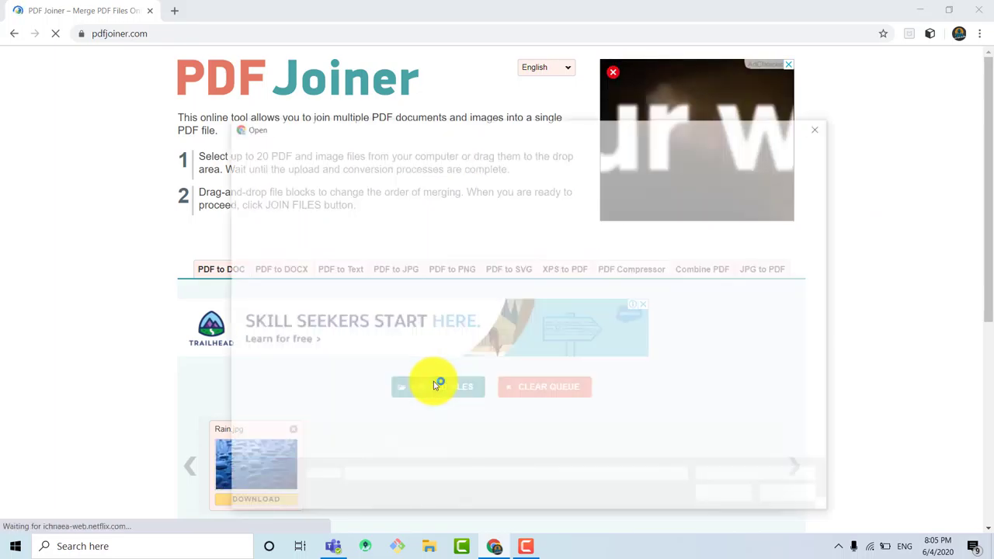
pyautogui.click(400, 236)
pyautogui.doubleClick(399, 243)
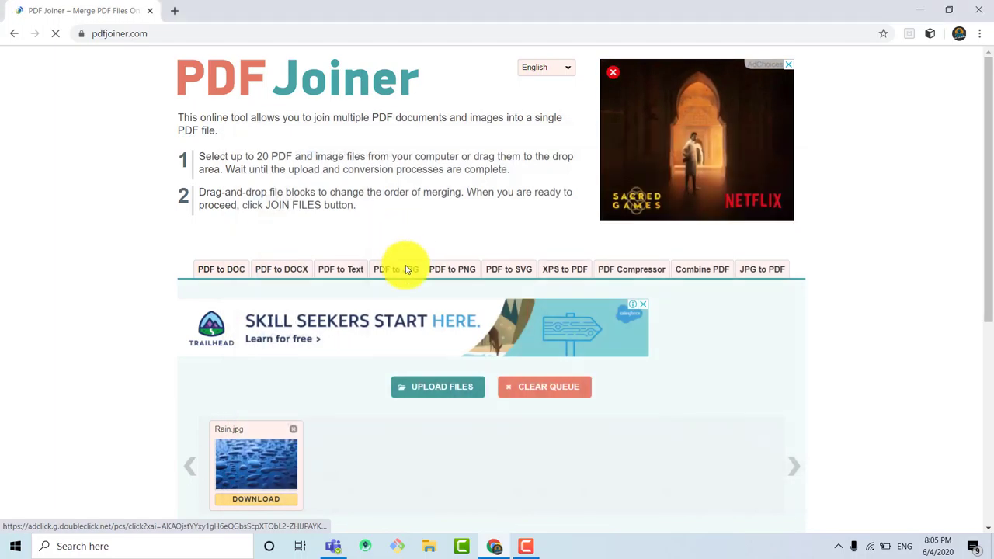
pyautogui.scroll(-1, 991, 198)
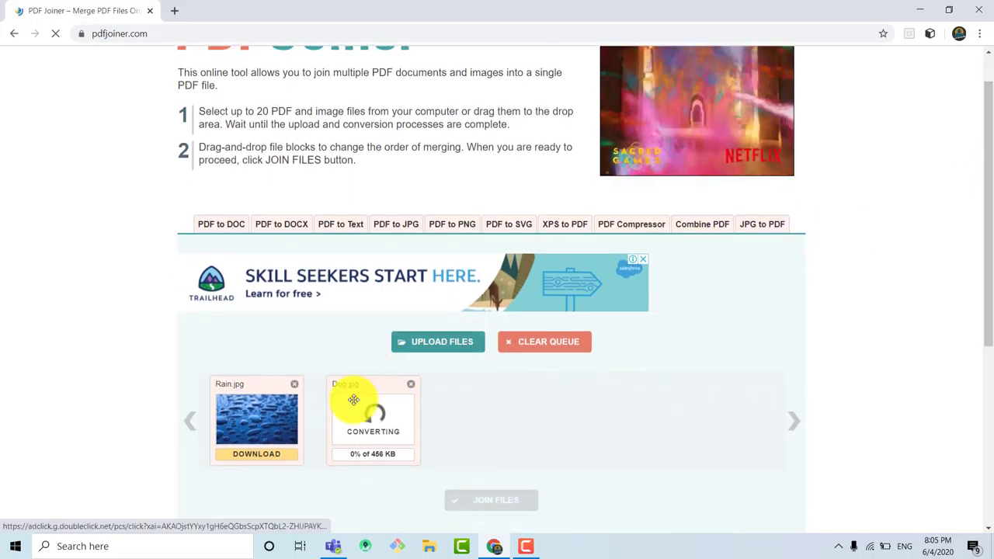
pyautogui.click(422, 356)
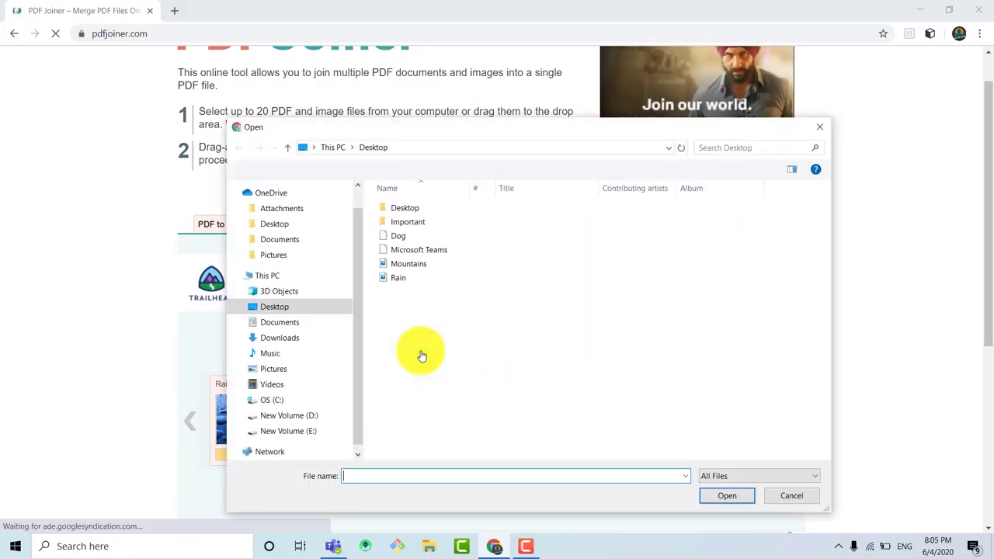
pyautogui.click(415, 264)
pyautogui.doubleClick(415, 264)
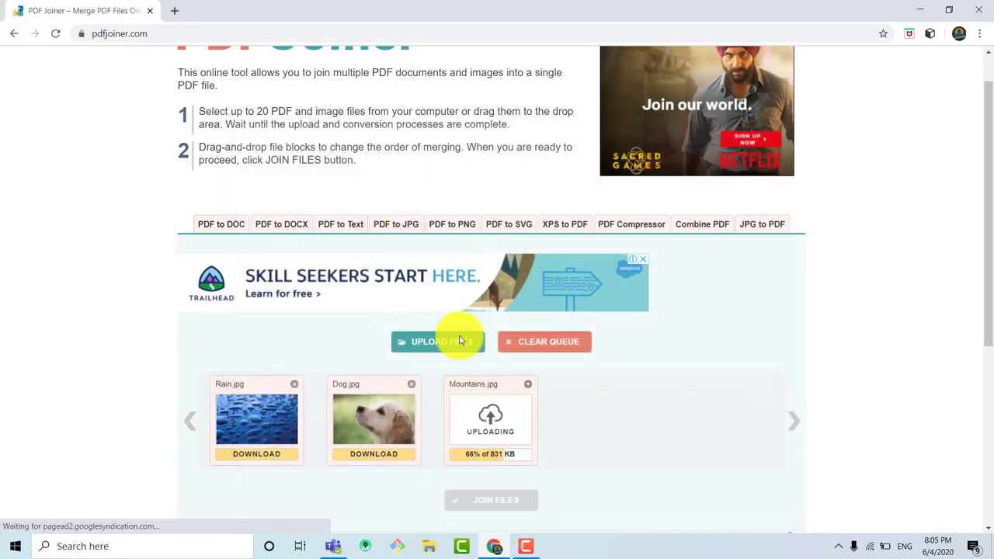
# Step: Join the three images and download the merged pdfjoiner.pdf
pyautogui.scroll(-1, 984, 310)
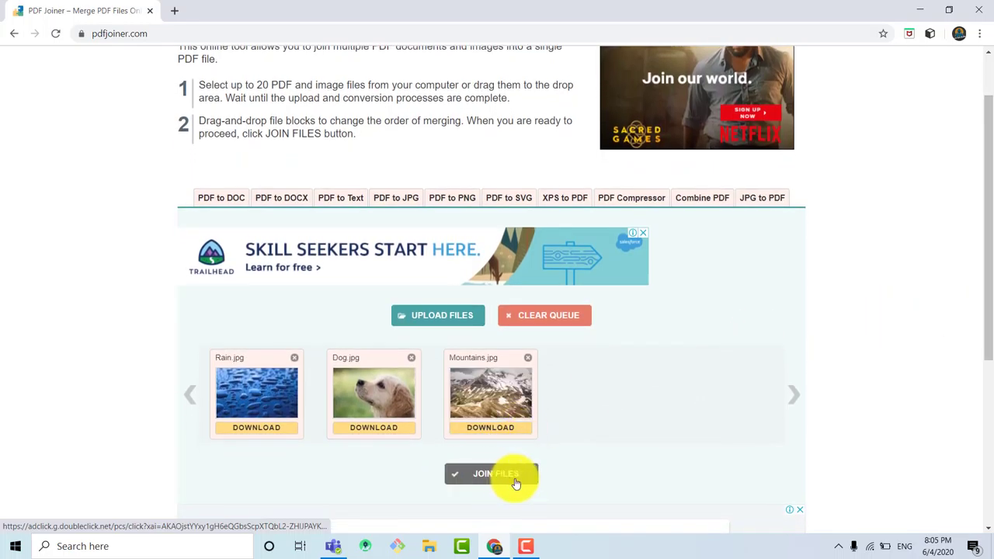
pyautogui.click(516, 483)
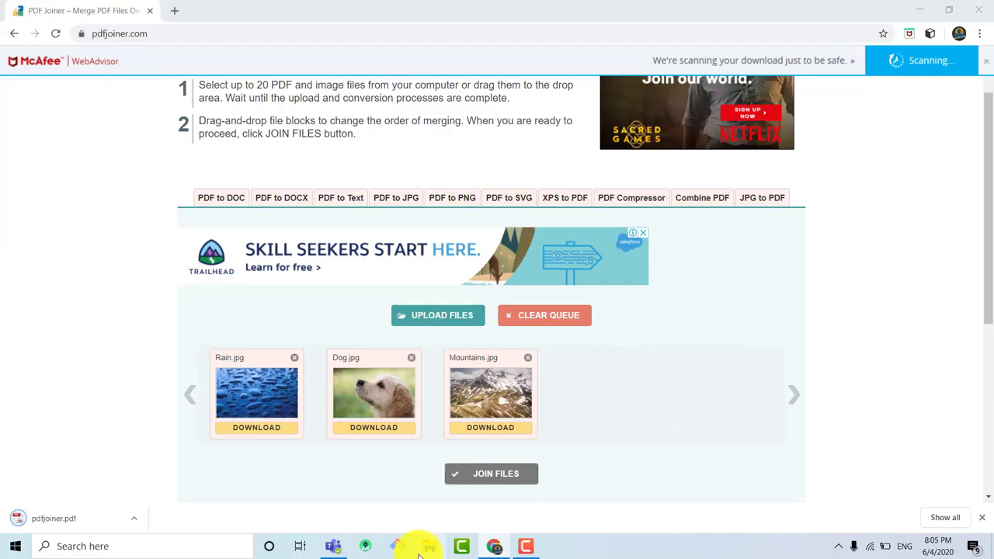
pyautogui.click(421, 550)
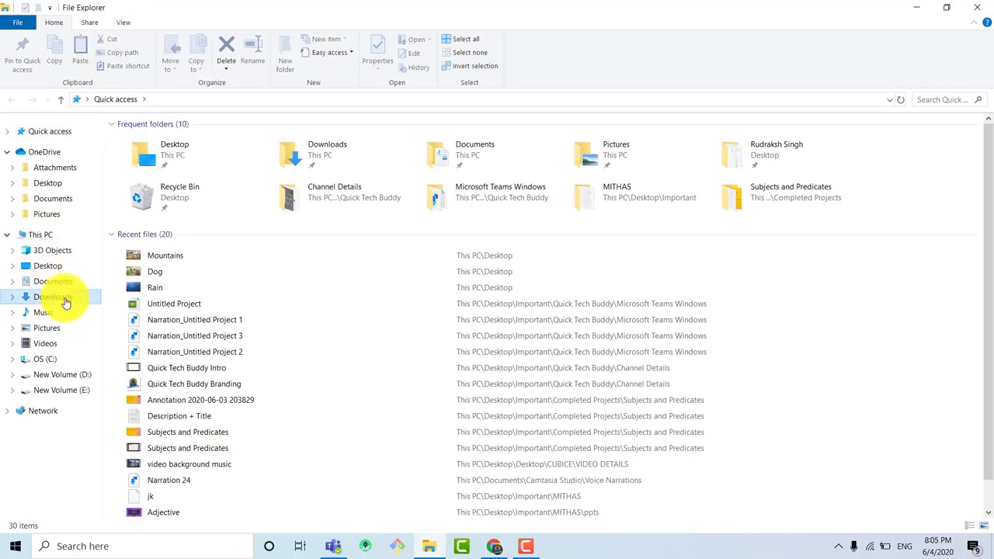
# Step: Rename the pdfjoiner PDF in Downloads to 'Dog,Mountain and Rain' and open it
pyautogui.click(63, 299)
pyautogui.click(174, 156)
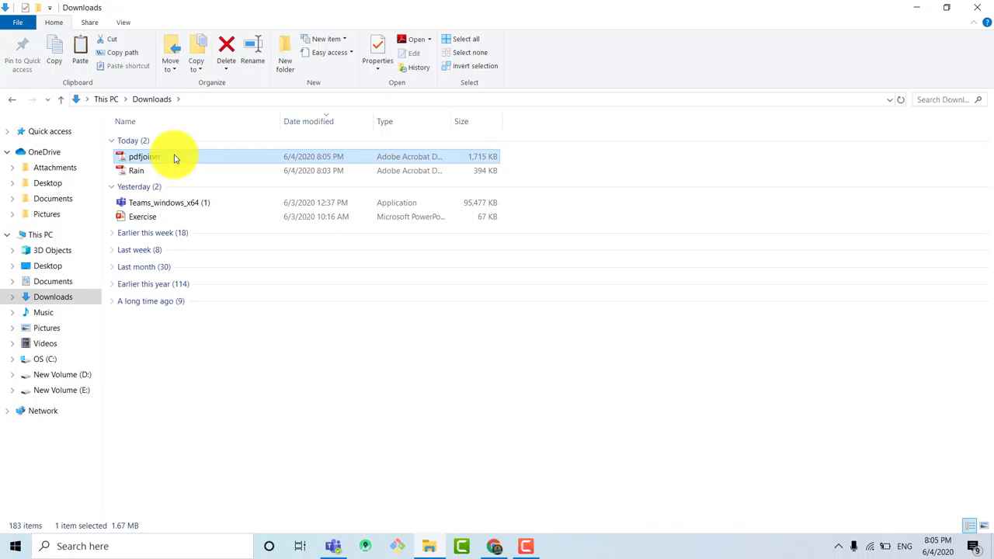
pyautogui.click(253, 59)
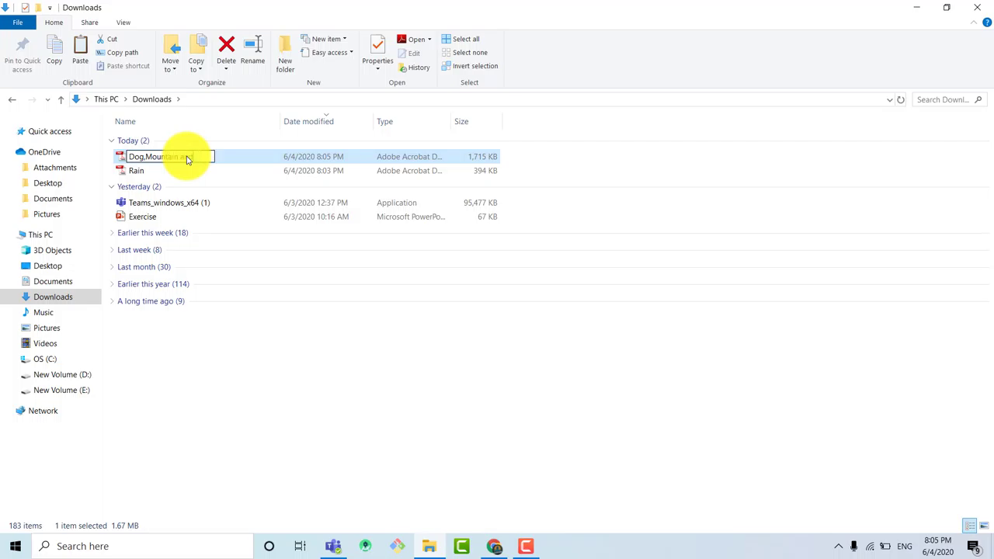
pyautogui.write('Dog,Mountain and Rain')
pyautogui.press('Return')
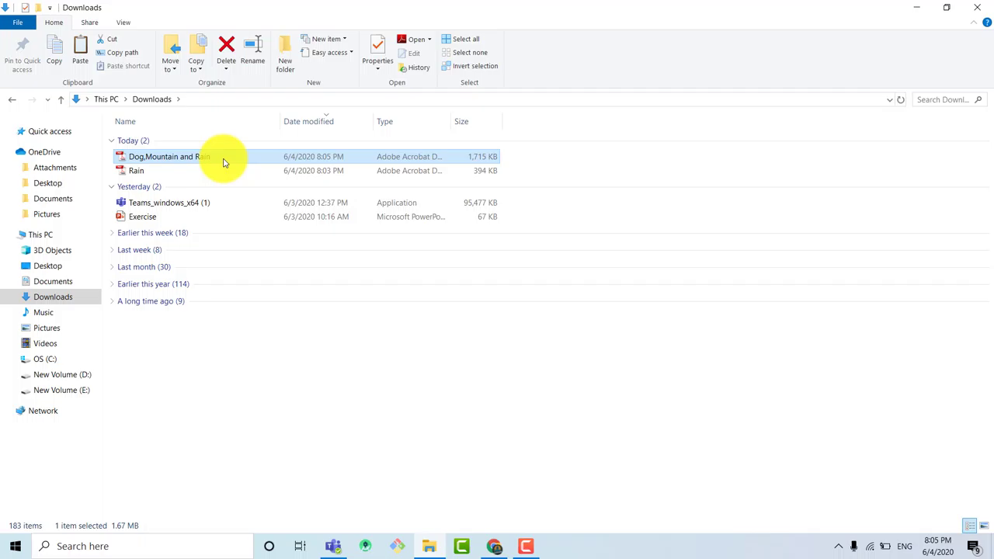
pyautogui.doubleClick(224, 159)
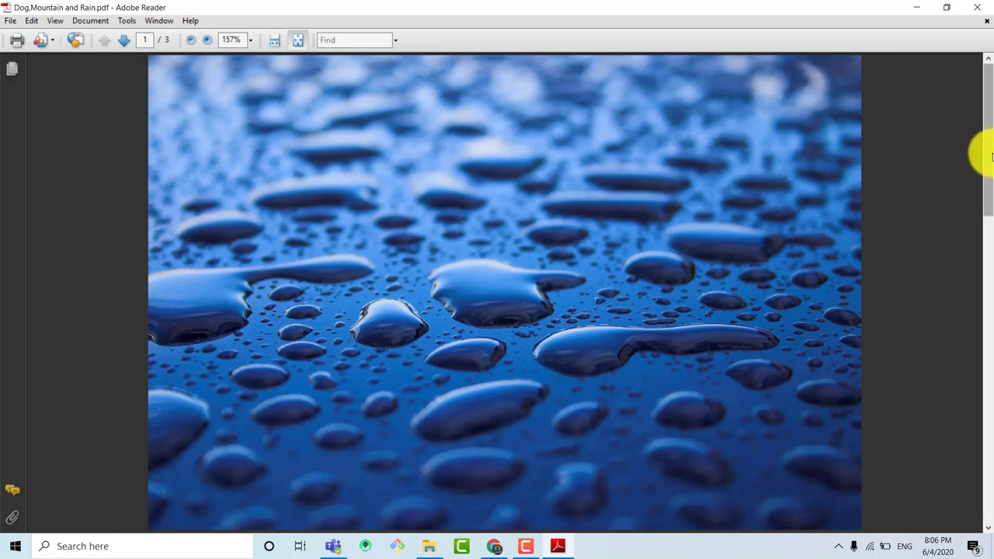
# Step: Scroll through pages 2 and 3 of the merged PDF, then close Adobe Reader and the browser
pyautogui.moveTo(987, 151); pyautogui.dragTo(983, 332)
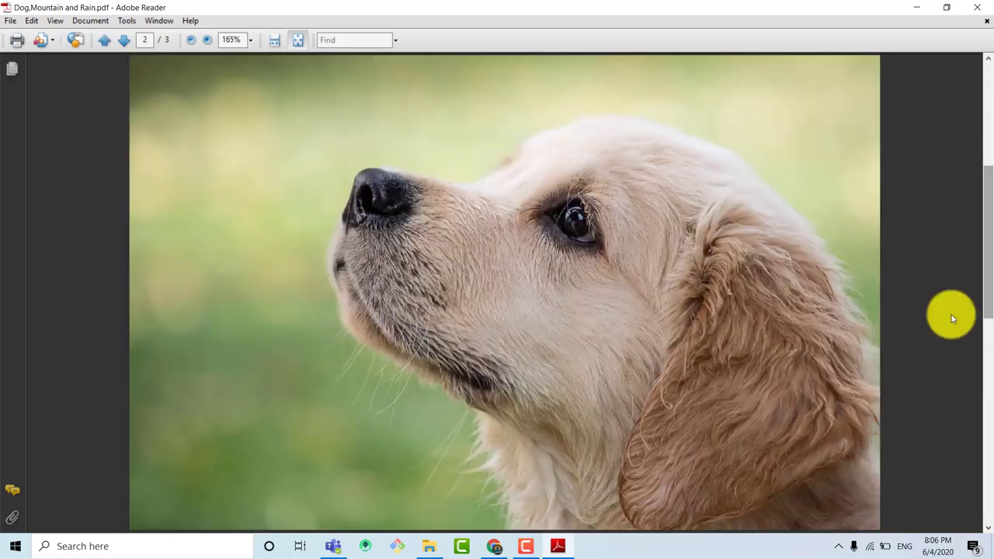
pyautogui.moveTo(988, 274); pyautogui.dragTo(983, 442)
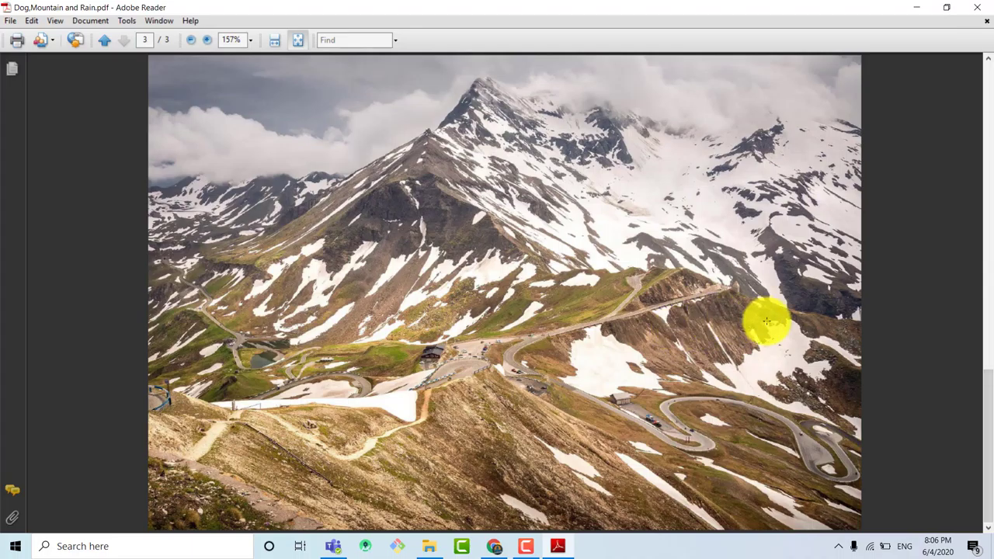
pyautogui.click(983, 11)
pyautogui.click(980, 11)
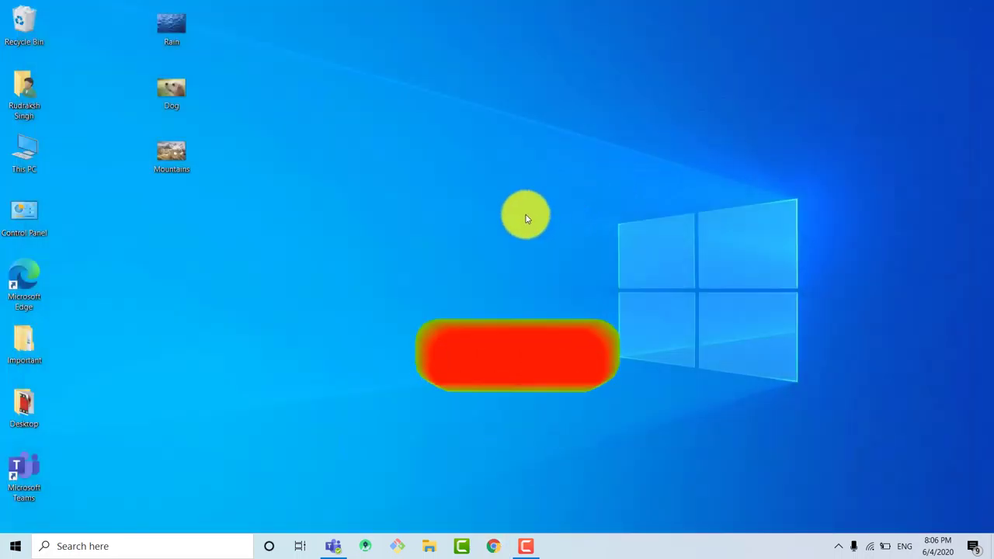